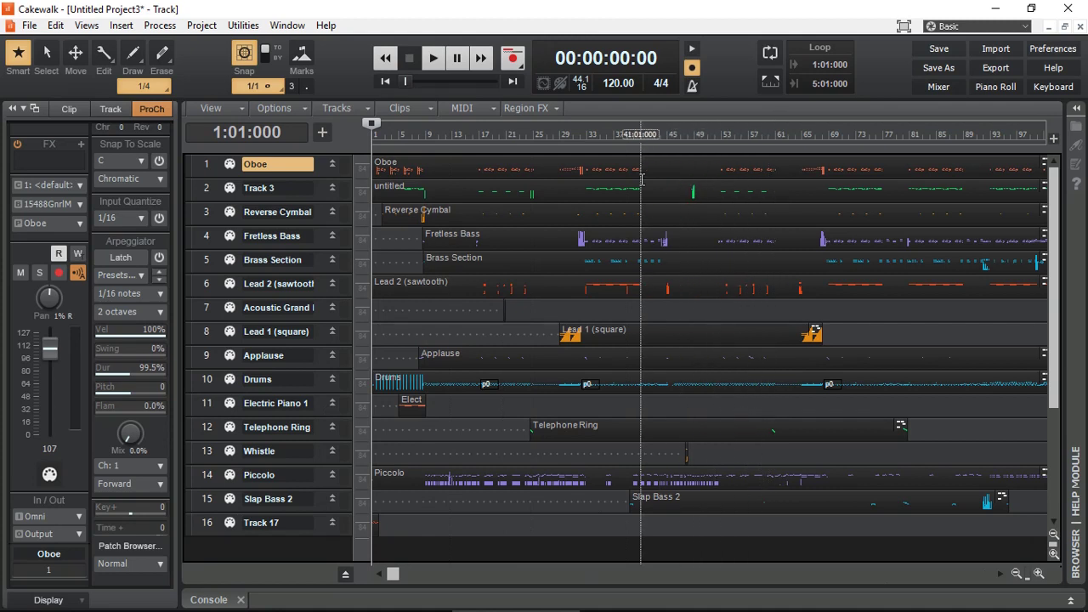
Step: Enlarge the track lanes to inspect the Oboe notes by pitch, then shrink them to fit all 16
ctrl+scroll(742, 217, up, 10)
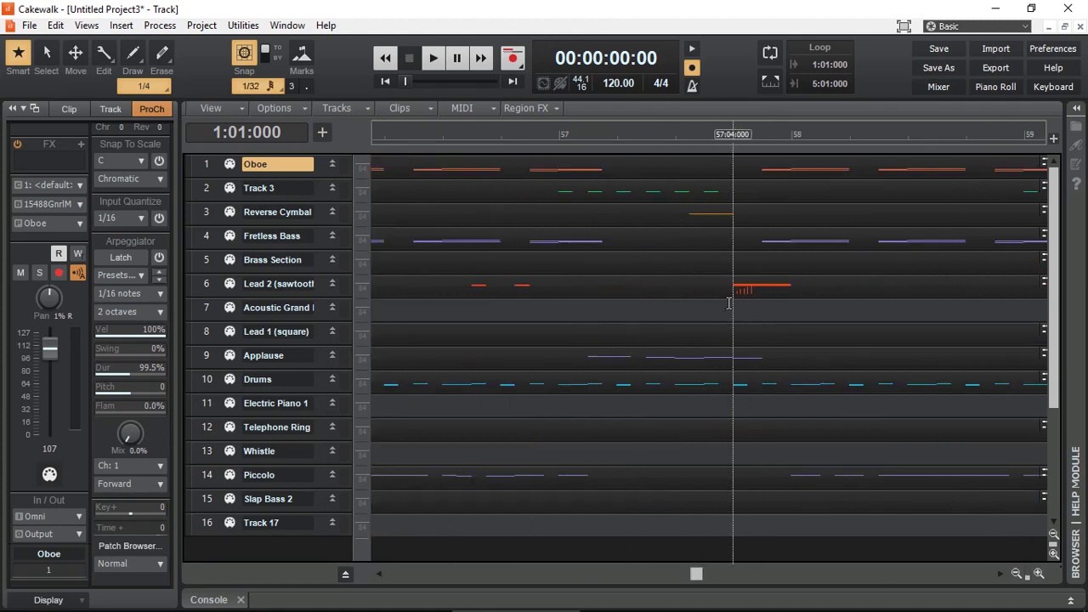
click(1054, 553)
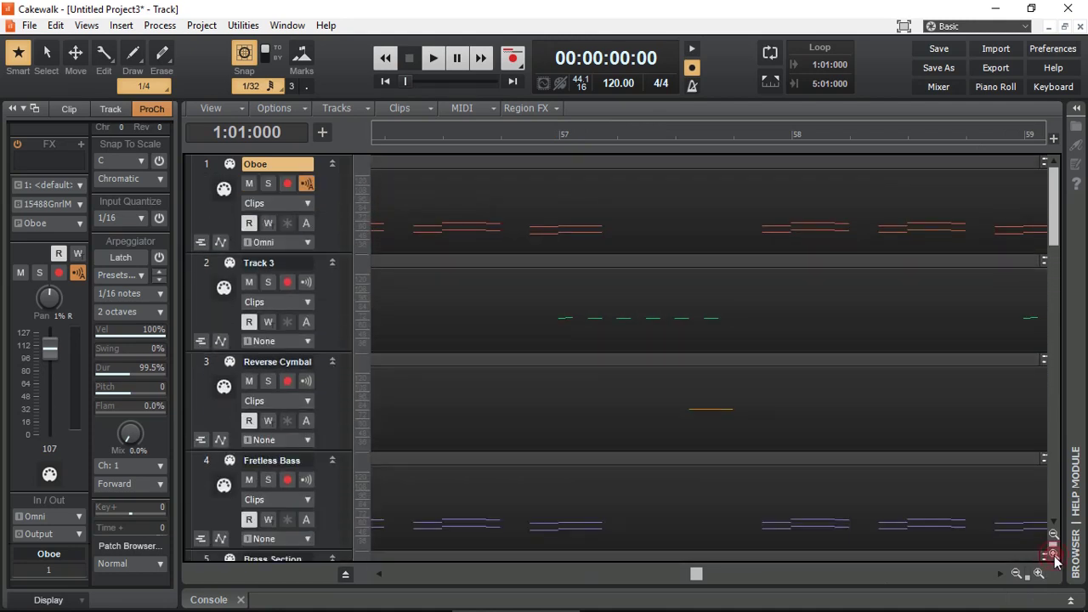
click(1053, 553)
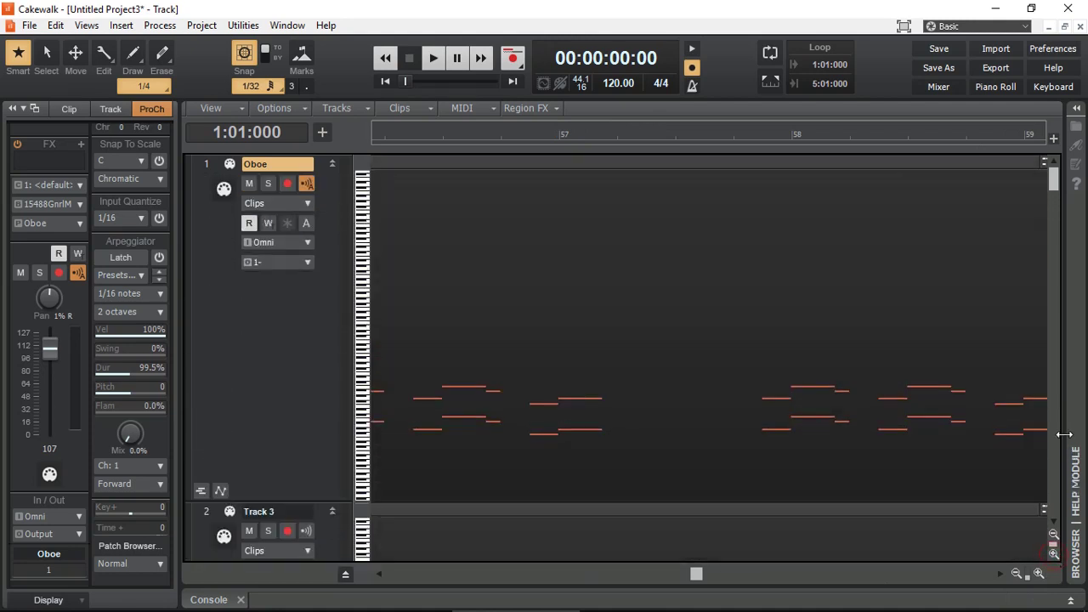
mouse_move(1053, 180)
mouse_down()
mouse_move(1061, 388)
mouse_move(1058, 174)
mouse_up()
click(1053, 534)
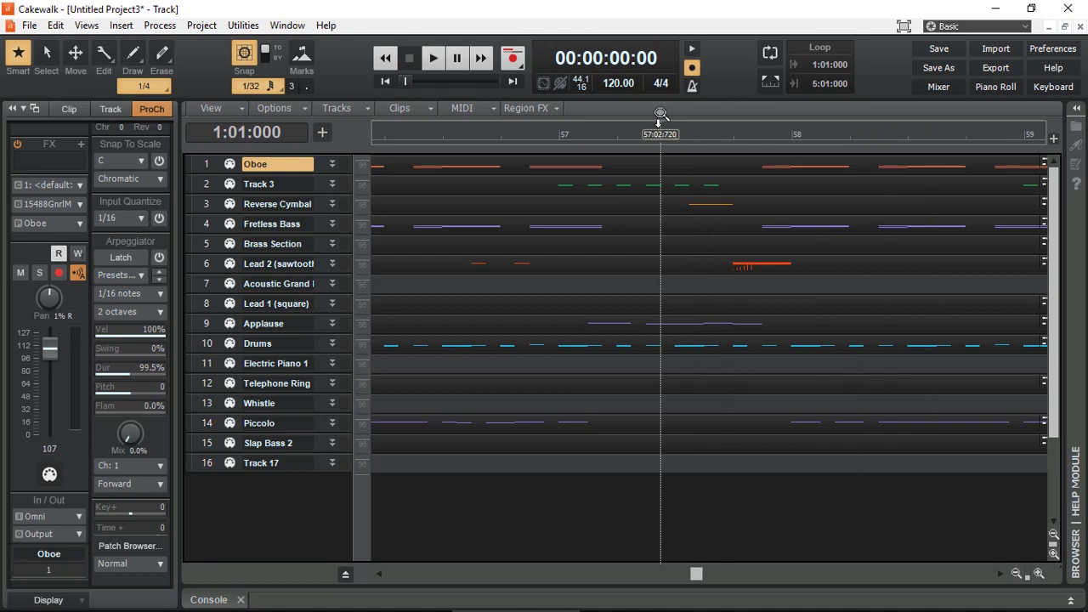
Step: Scroll through the 16 tracks and bring up the File menu's Save As window
scroll(661, 113, down, 3)
scroll(657, 113, down, 2)
scroll(650, 113, down, 2)
scroll(642, 114, down, 2)
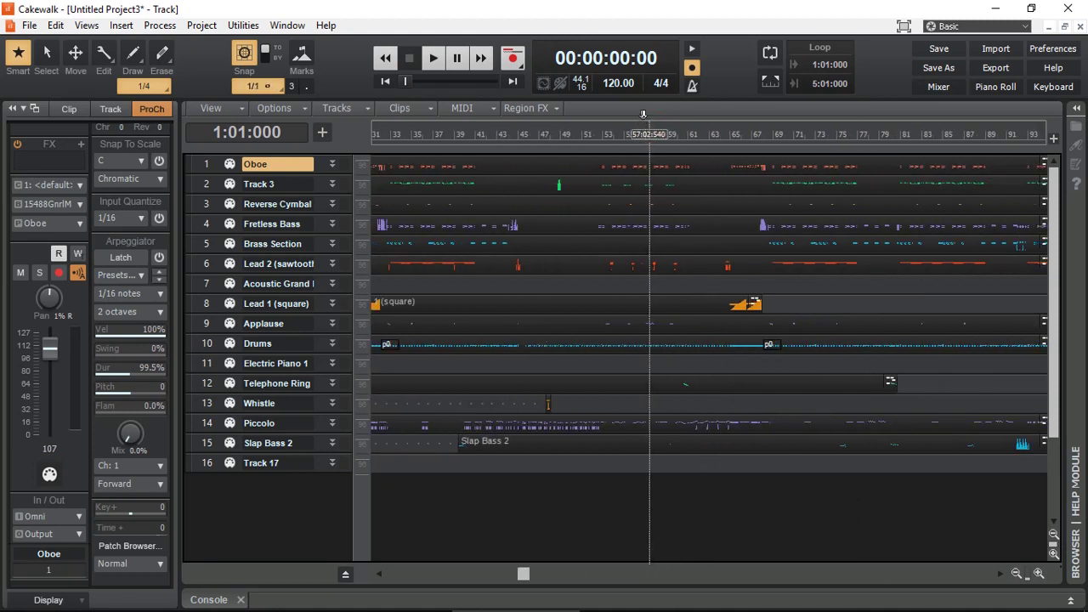
scroll(642, 114, down, 1)
scroll(637, 136, down, 1)
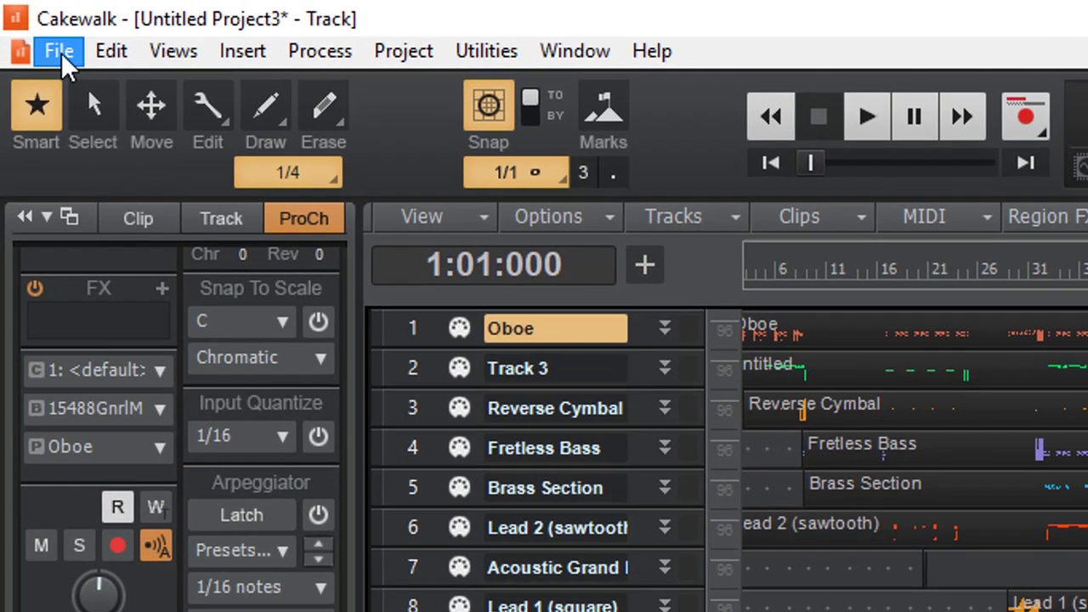
click(31, 26)
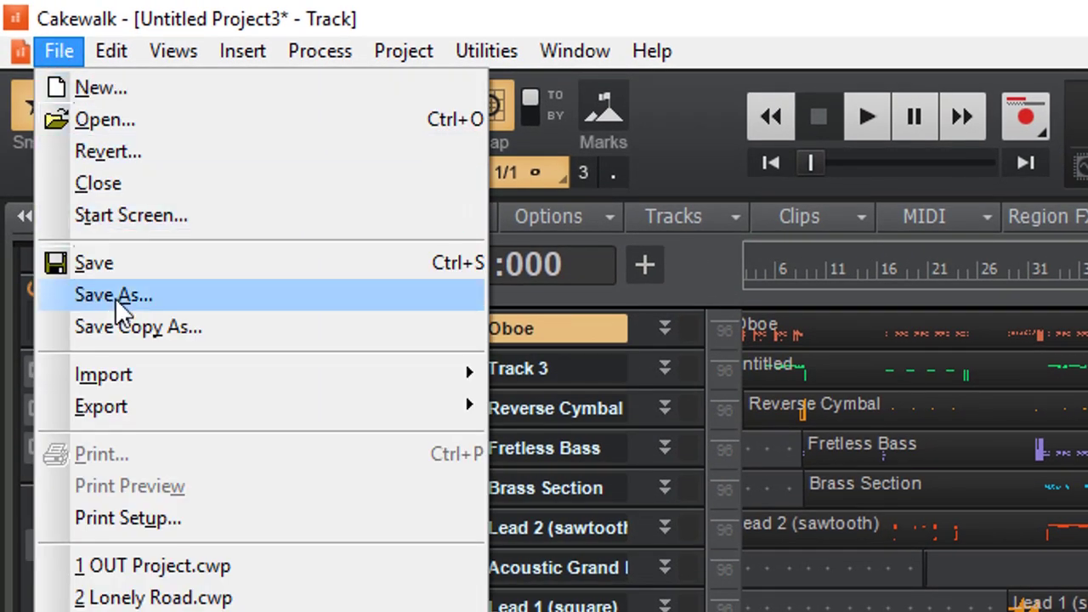
click(140, 296)
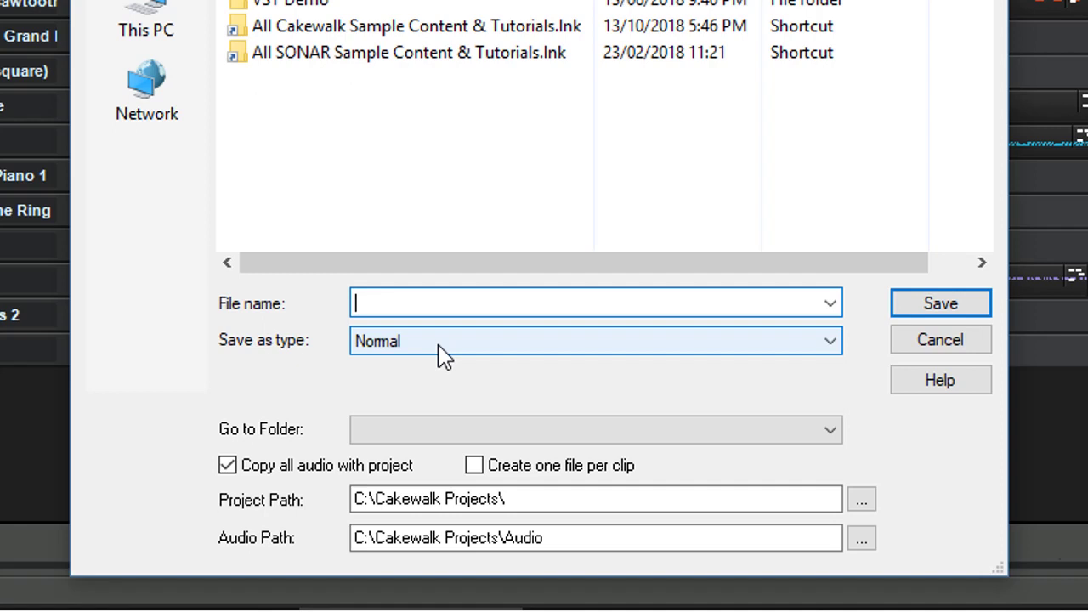
Step: Save the project as MIDI Format 1 file 'Midi Demo.mid' in C:\Cakewalk Projects
click(442, 350)
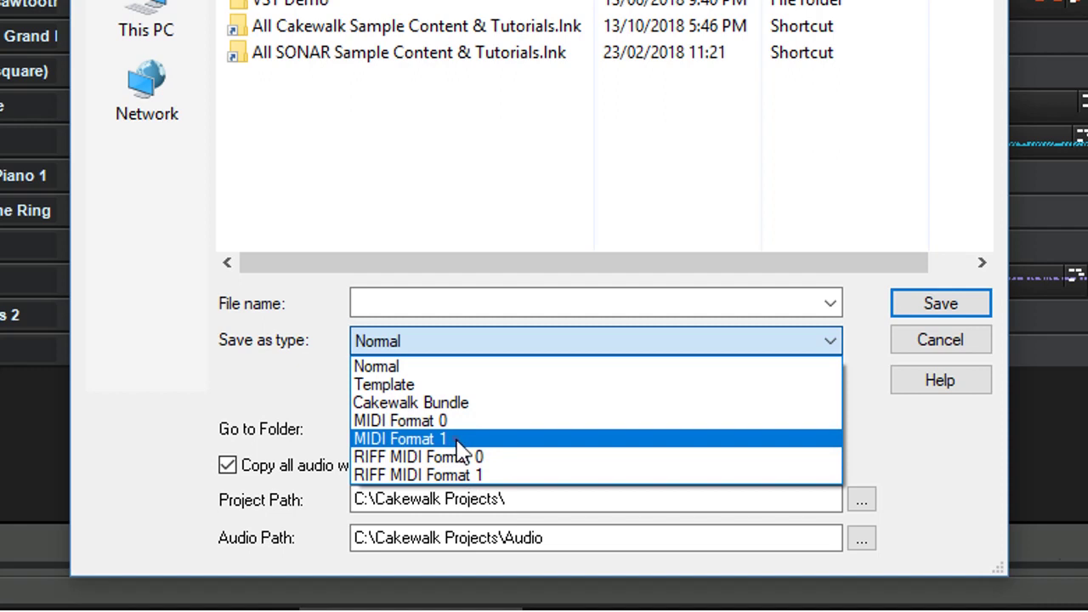
click(457, 441)
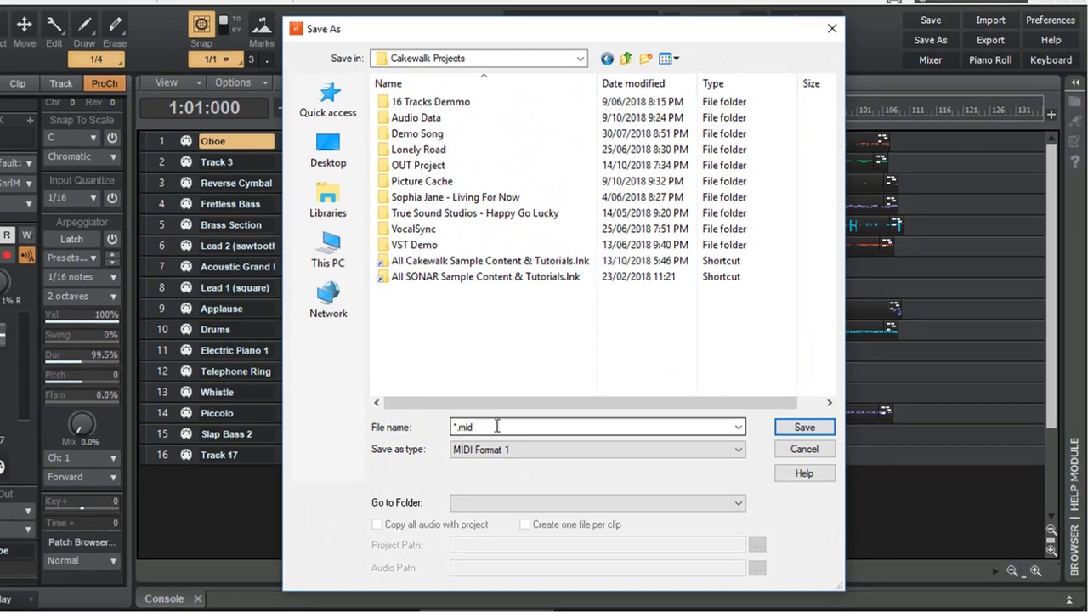
double_click(497, 426)
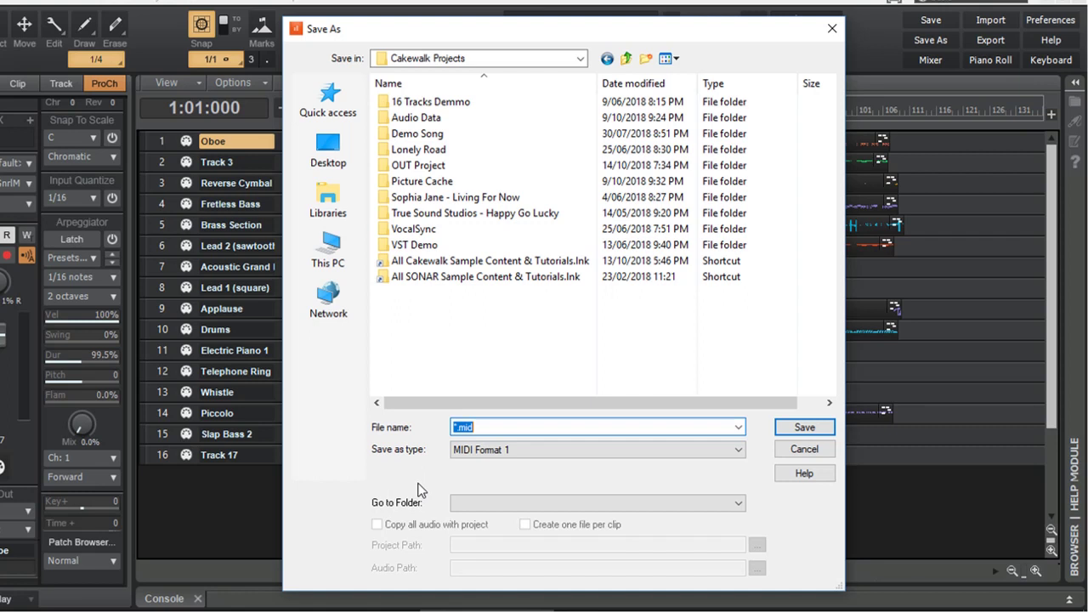
text(Midi Demo)
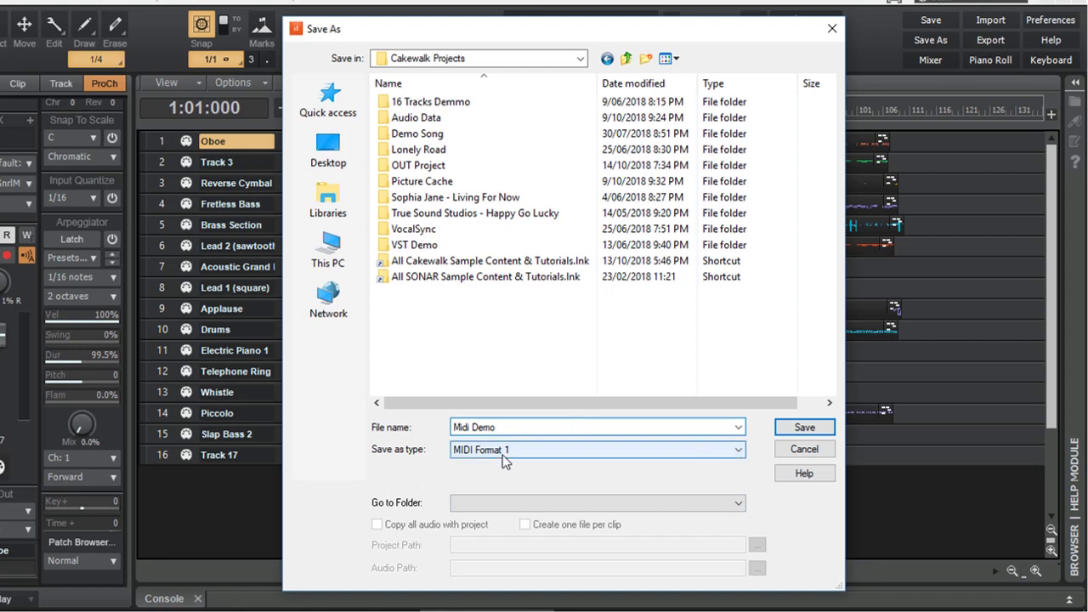
click(805, 429)
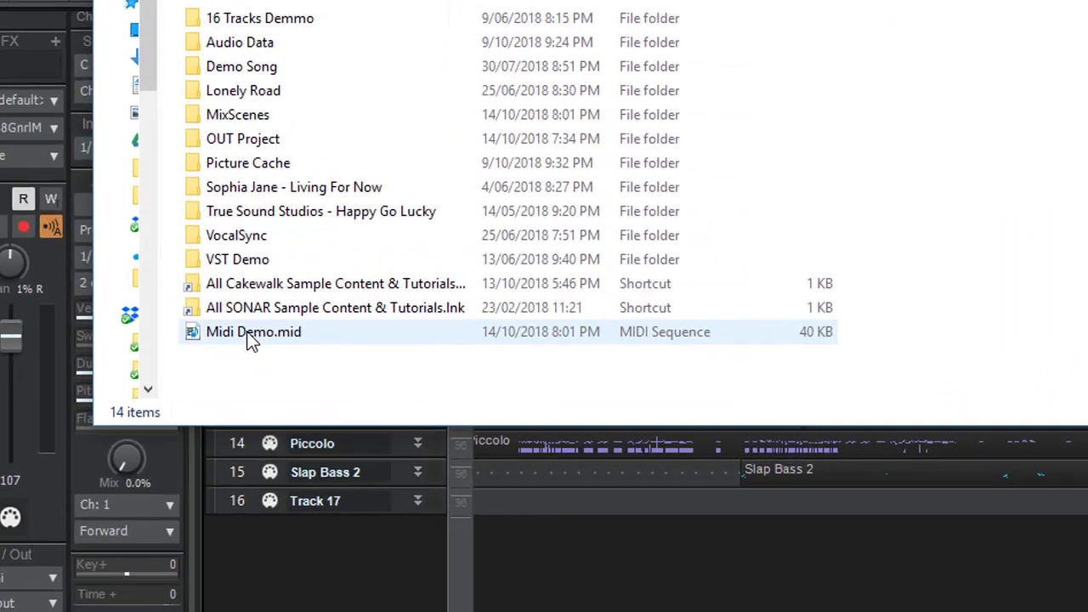
Step: Select Midi Demo.mid in the Cakewalk Projects folder in File Explorer
click(252, 338)
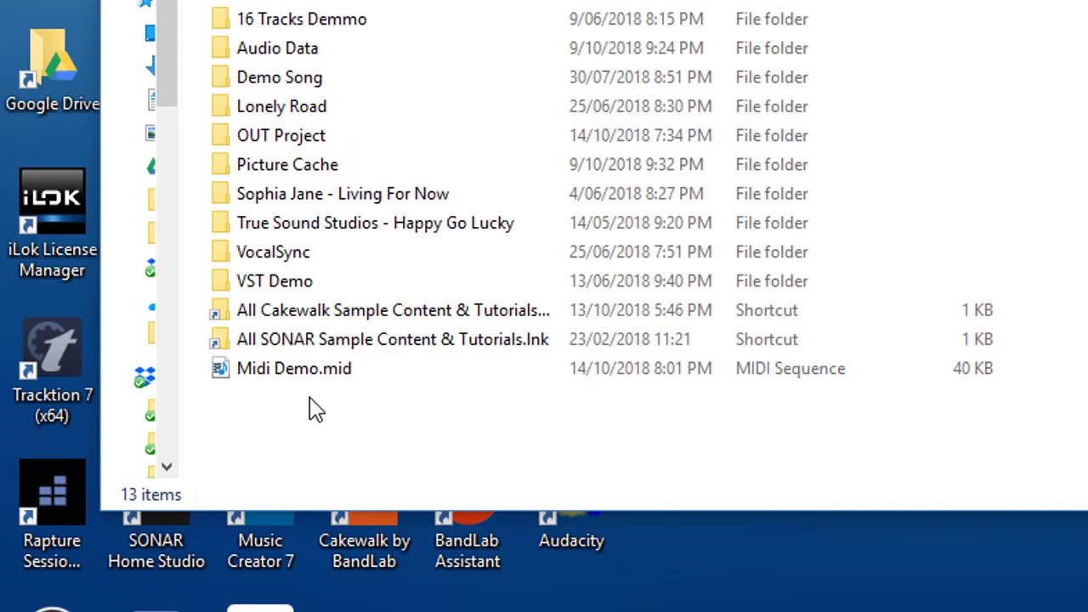
click(289, 376)
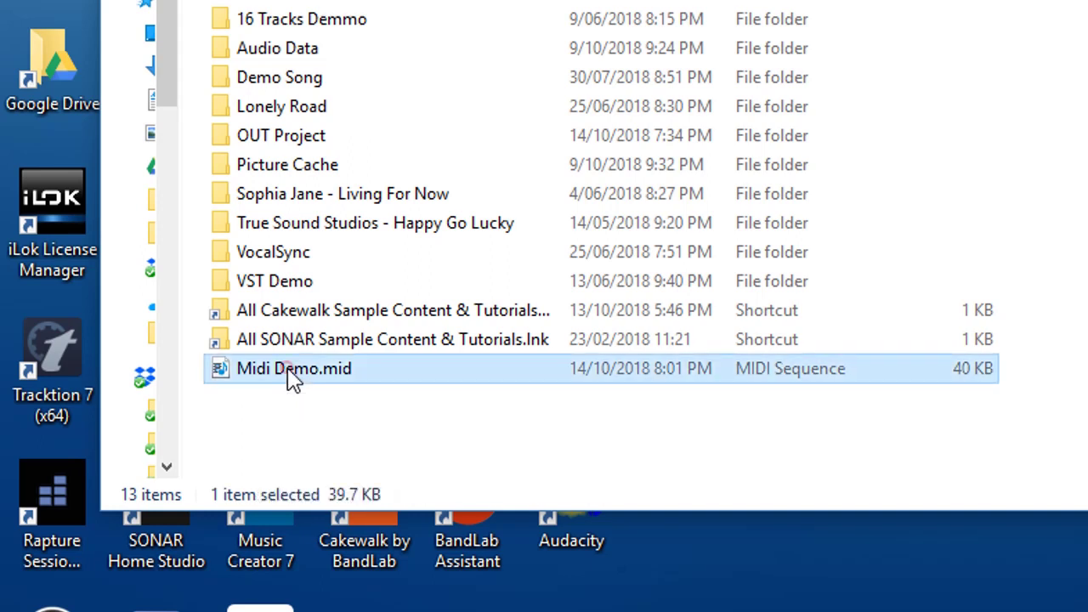
Step: Play Midi Demo.mid in Windows Media Player, pause it at 00:28, and return to the folder window
double_click(289, 376)
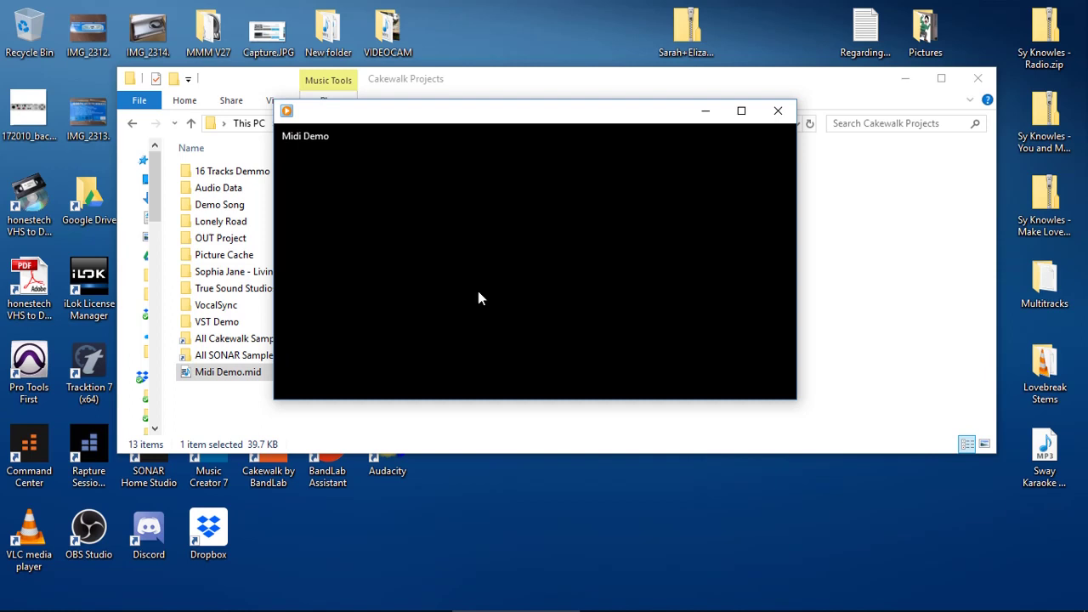
drag(461, 119, 569, 127)
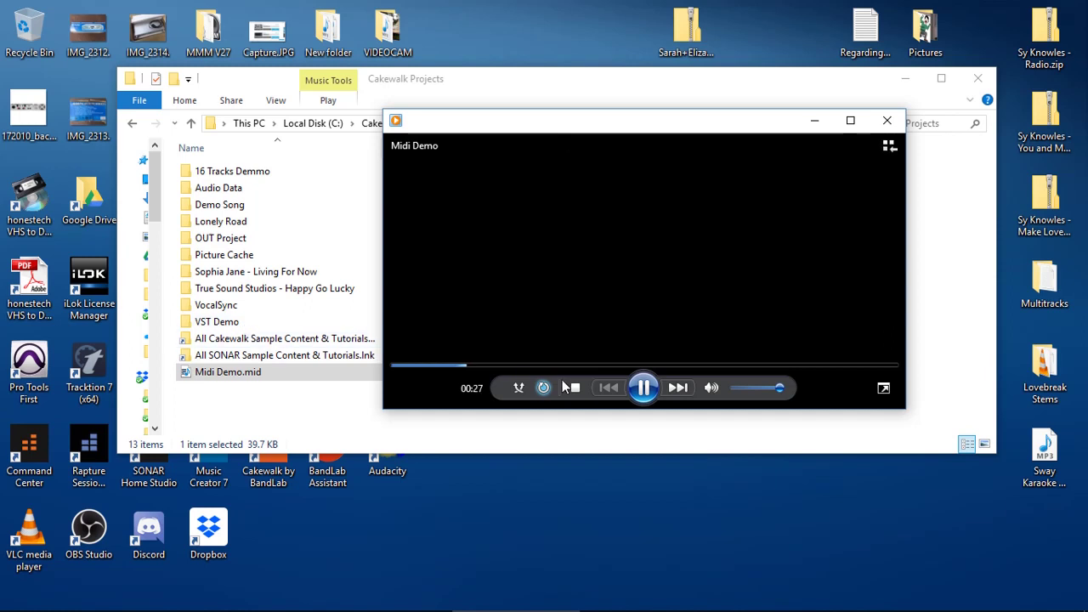
click(642, 390)
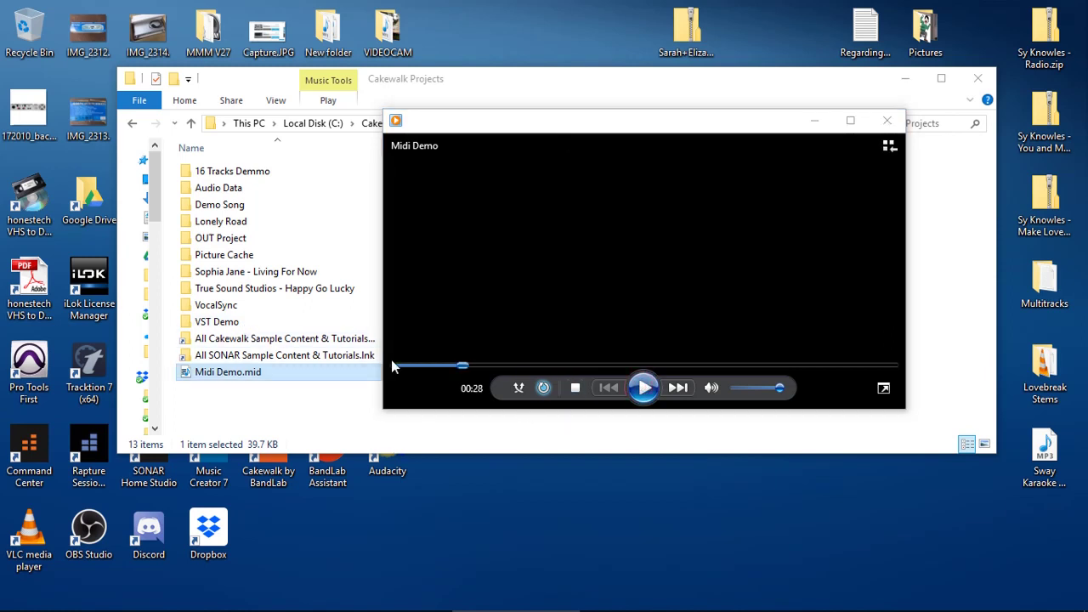
click(262, 410)
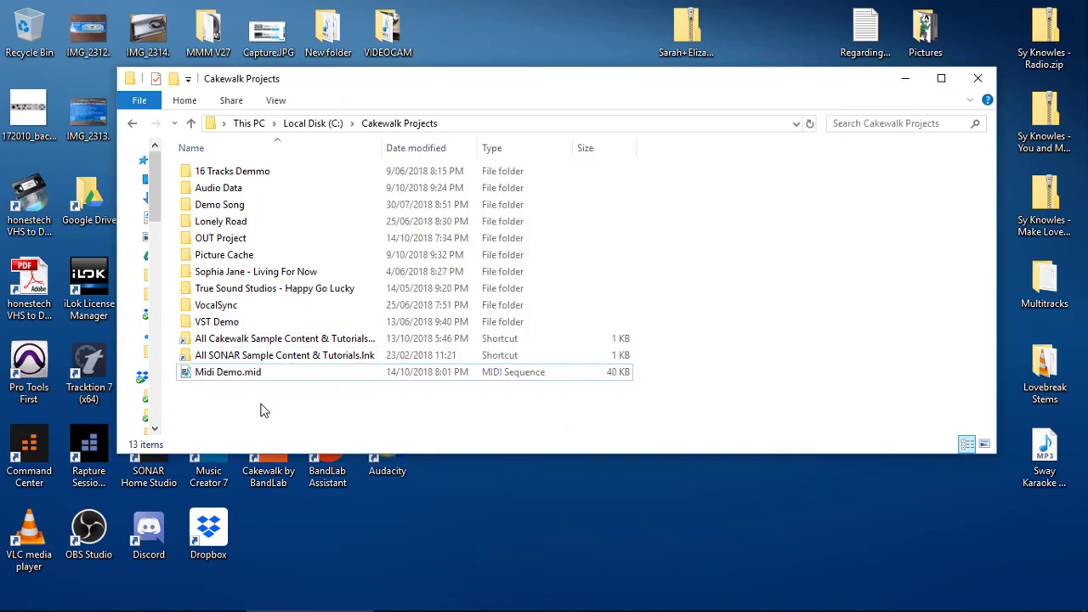